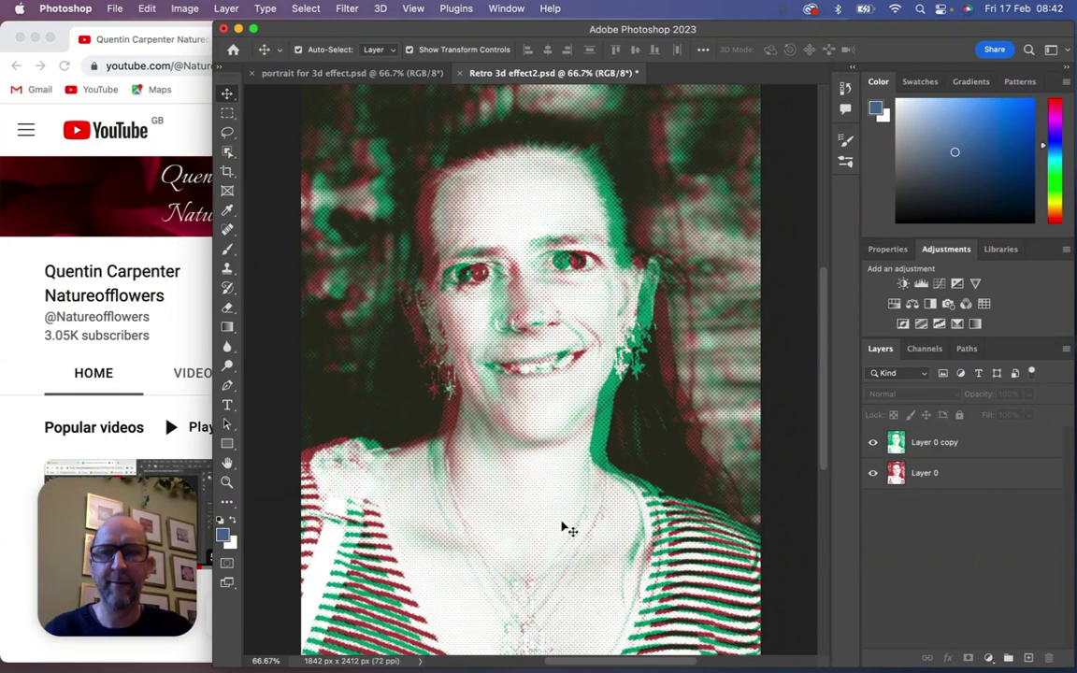
Step: Switch from the finished example to the original 'portrait for 3d effect.psd' document
{"action": "left_click", "coordinate": [375, 75]}
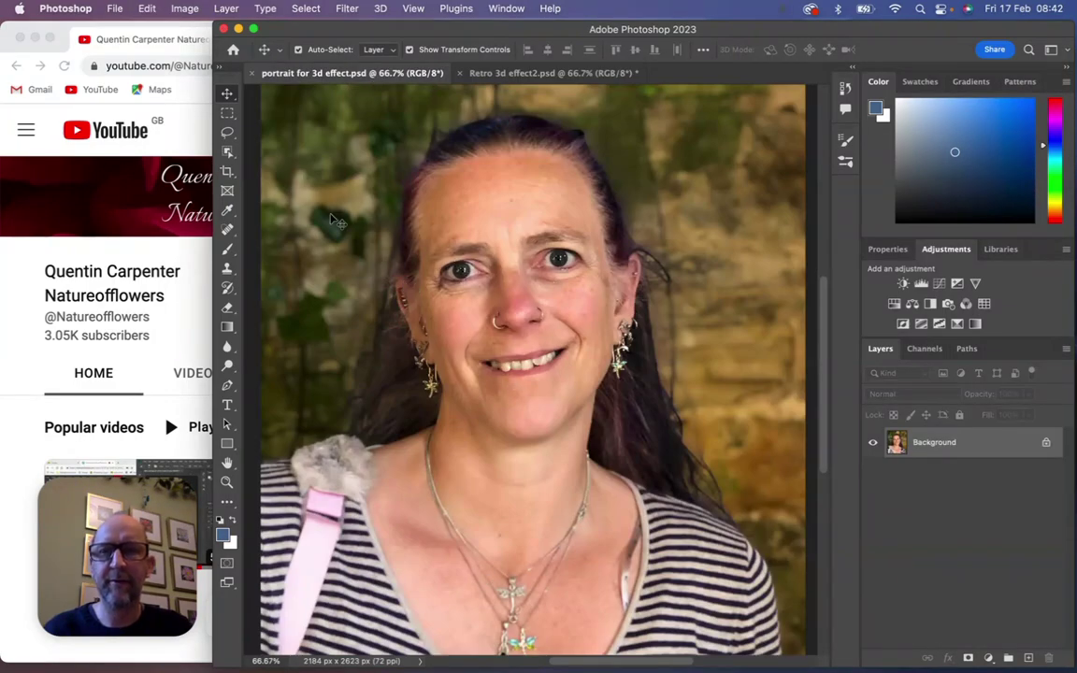
Step: In Filter Gallery, apply Sketch > Halftone Pattern with Dot type, Size 4 and Contrast 28
{"action": "left_click", "coordinate": [346, 9]}
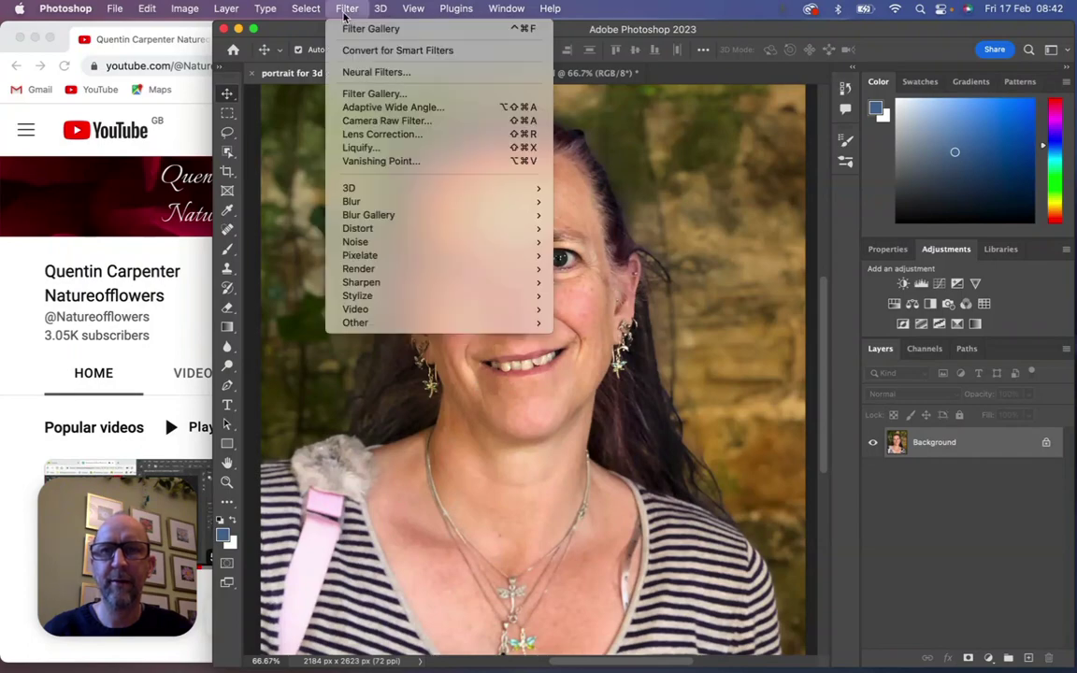
{"action": "left_click", "coordinate": [364, 94]}
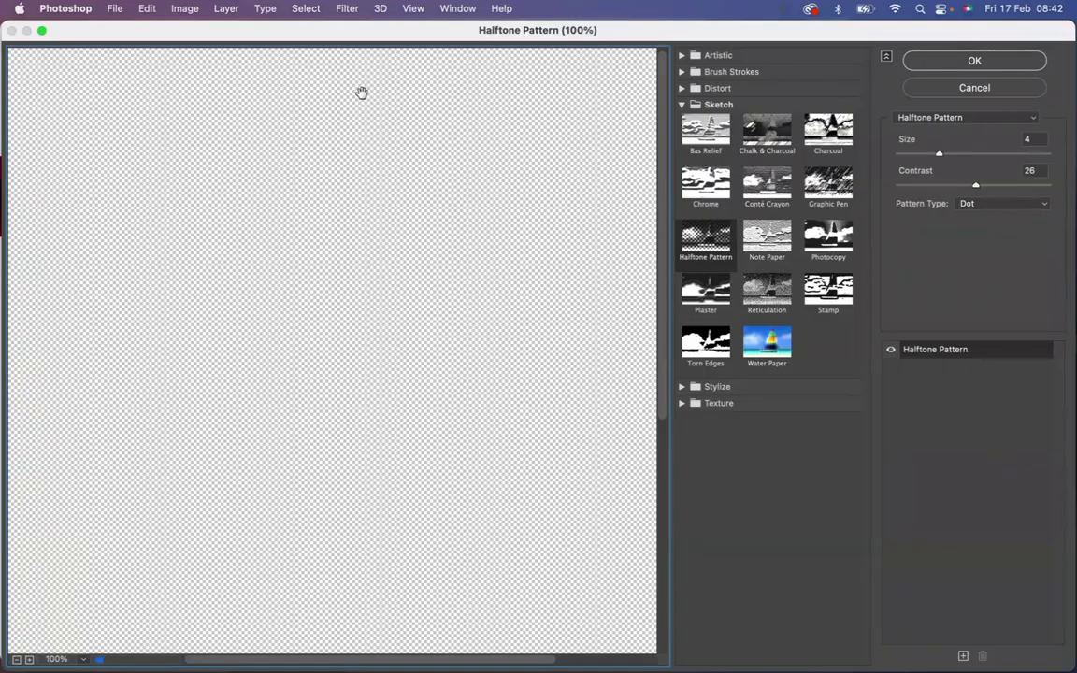
{"action": "left_click", "coordinate": [693, 90]}
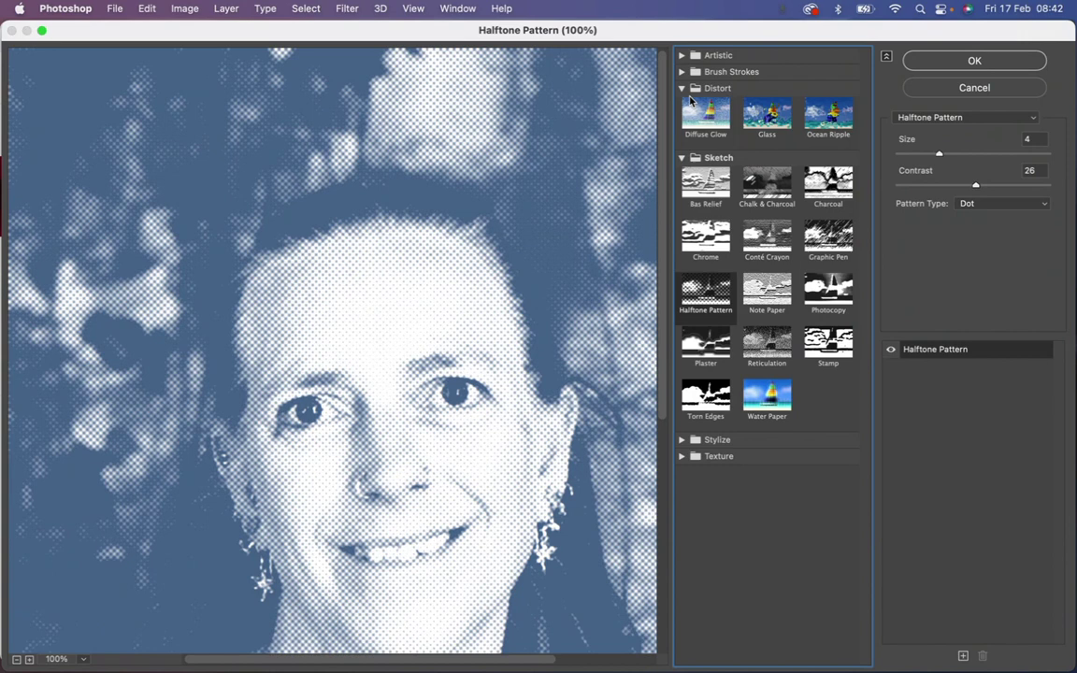
{"action": "left_click", "coordinate": [690, 159]}
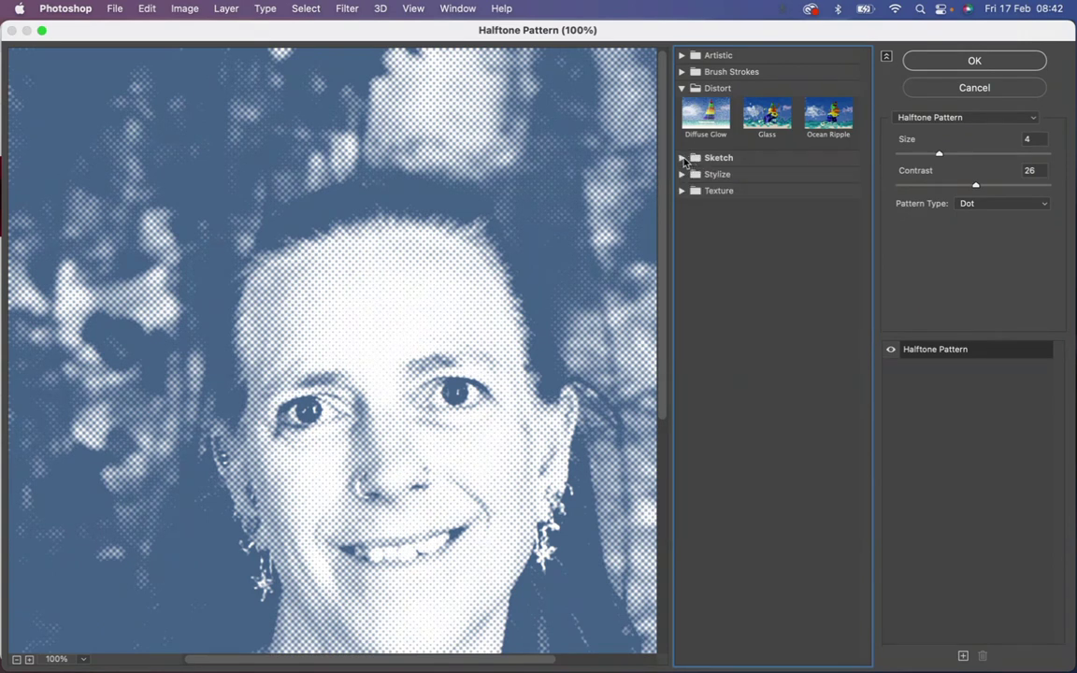
{"action": "left_click", "coordinate": [694, 88]}
{"action": "left_click", "coordinate": [695, 105]}
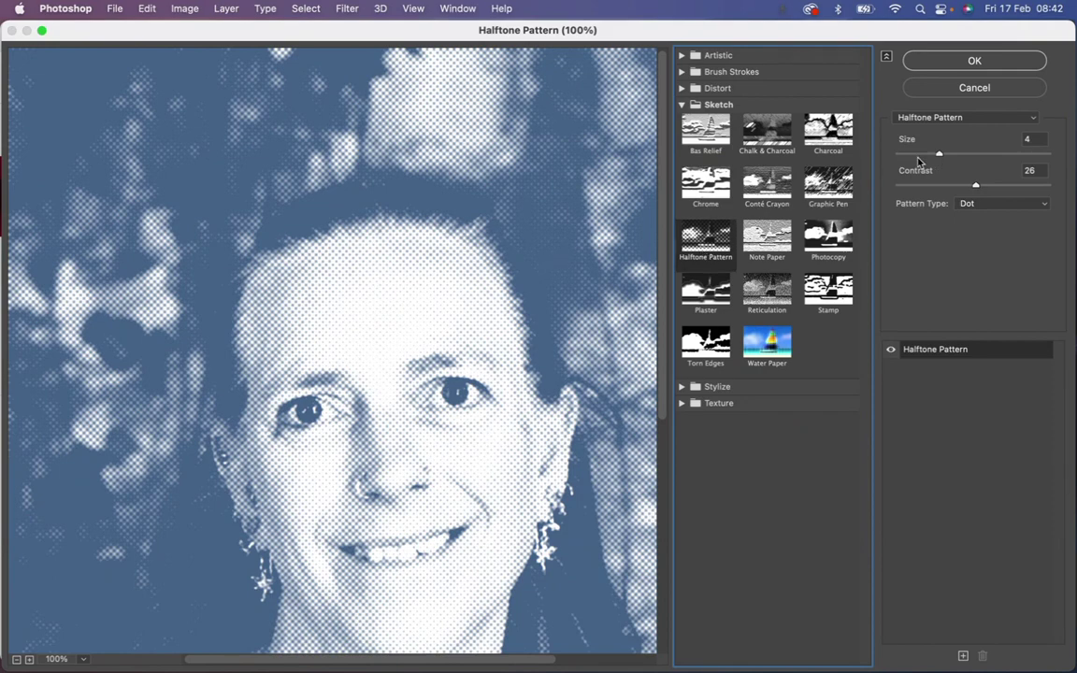
{"action": "left_click_drag", "start_coordinate": [938, 153], "coordinate": [926, 154]}
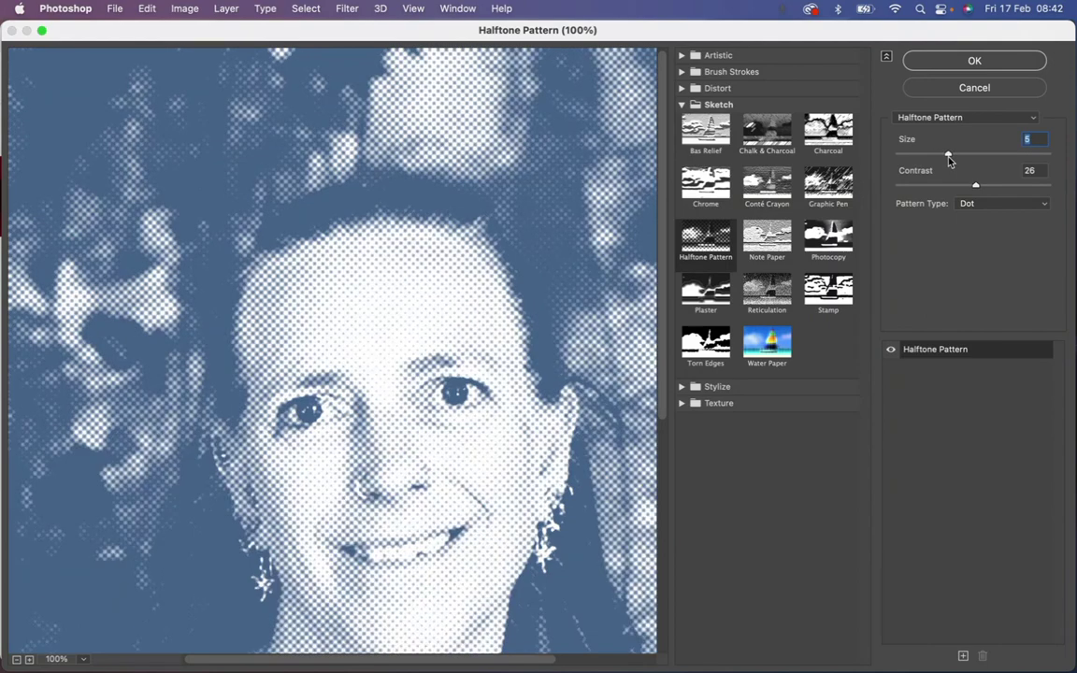
{"action": "left_click_drag", "start_coordinate": [927, 154], "coordinate": [936, 155]}
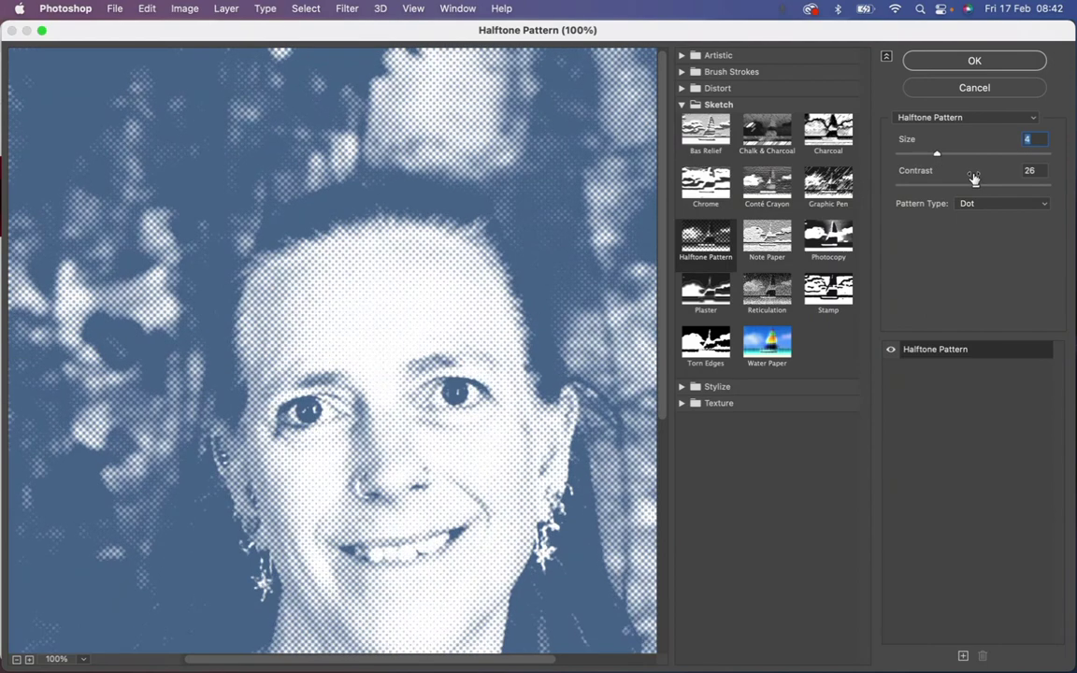
{"action": "mouse_move", "coordinate": [976, 186]}
{"action": "left_mouse_down"}
{"action": "mouse_move", "coordinate": [940, 185]}
{"action": "mouse_move", "coordinate": [1036, 193]}
{"action": "mouse_move", "coordinate": [930, 196]}
{"action": "mouse_move", "coordinate": [978, 194]}
{"action": "left_mouse_up"}
{"action": "left_click", "coordinate": [966, 63]}
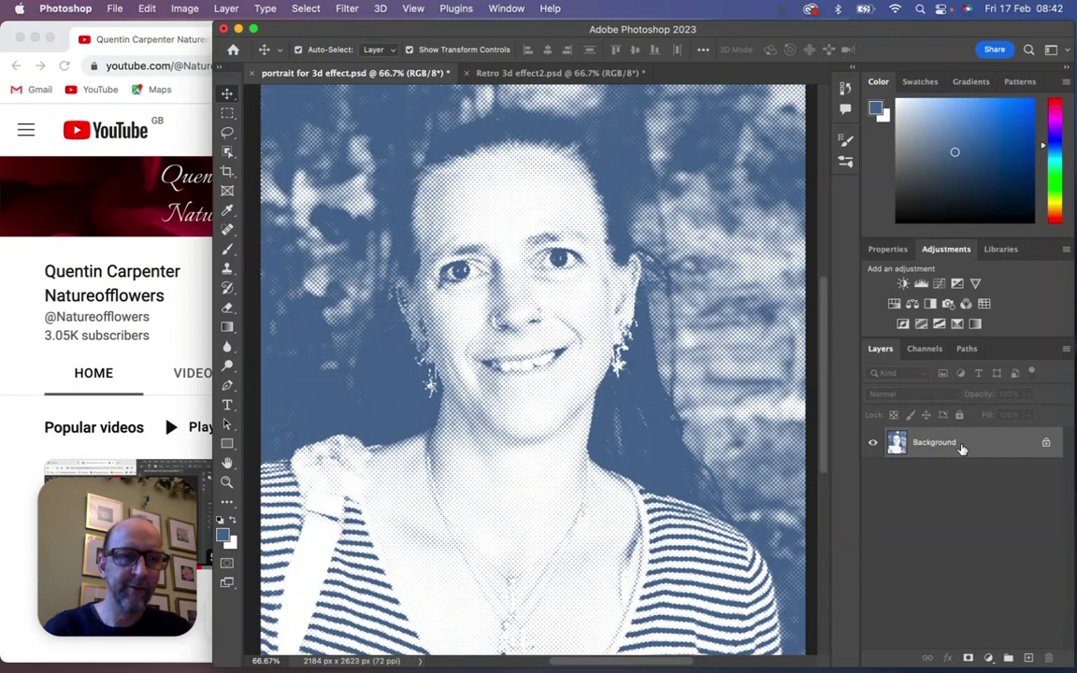
Step: Unlock the Background layer into Layer 0 and duplicate it as Layer 0 copy
{"action": "left_click", "coordinate": [1047, 446]}
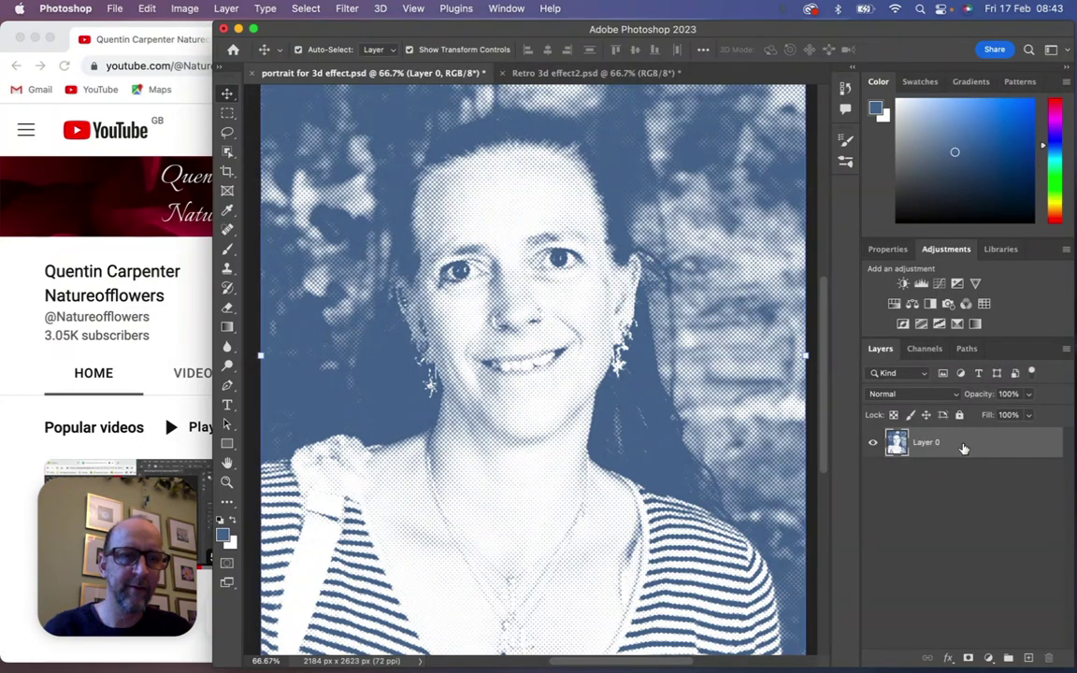
{"action": "left_click_drag", "start_coordinate": [964, 447], "coordinate": [1030, 659]}
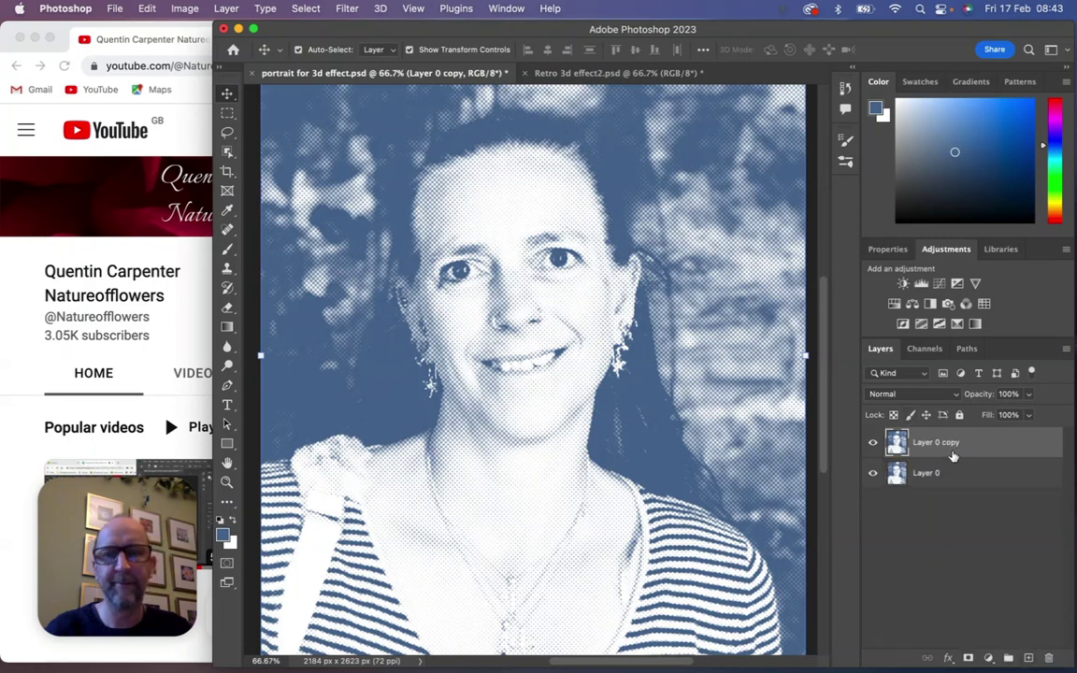
{"action": "left_click", "coordinate": [187, 8]}
{"action": "mouse_move", "coordinate": [191, 47]}
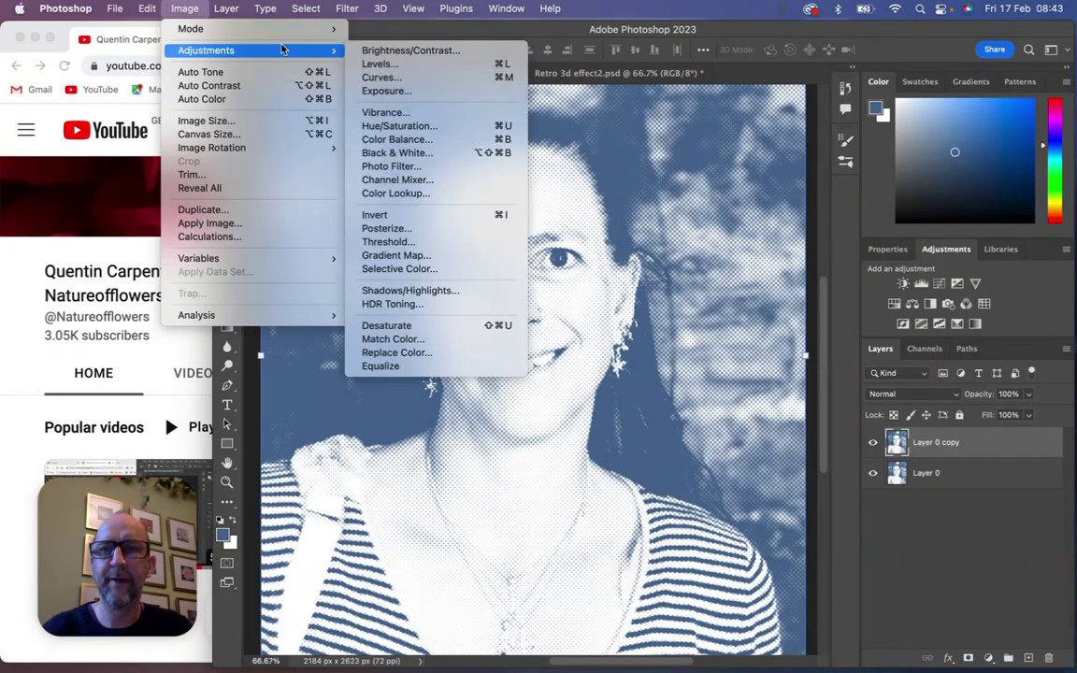
{"action": "mouse_move", "coordinate": [159, 7]}
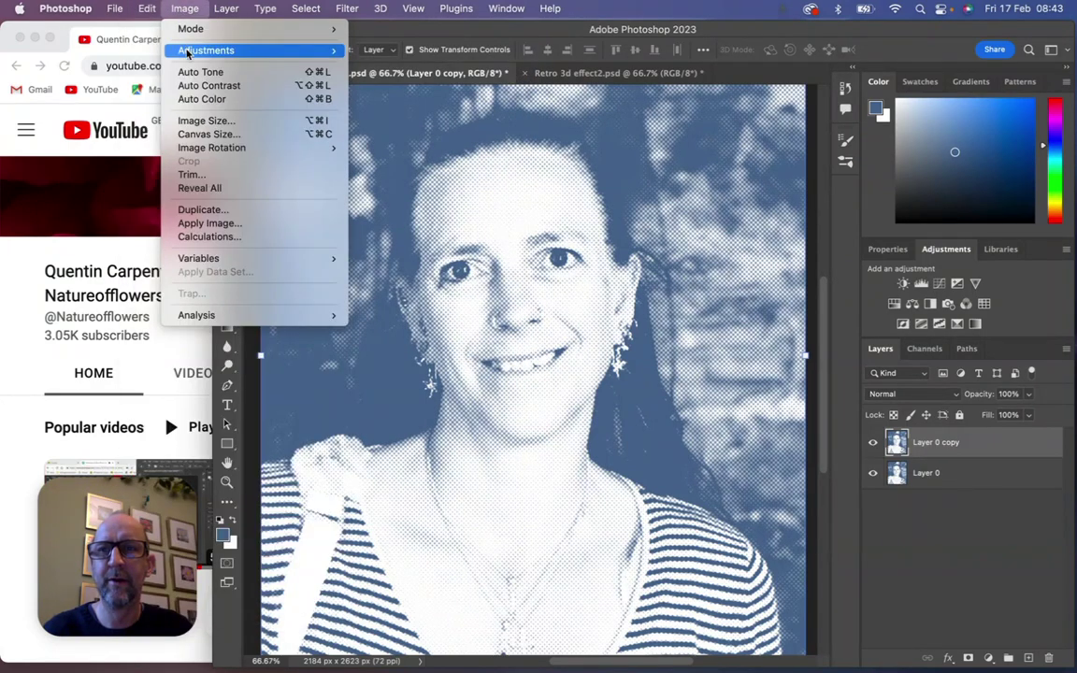
Step: Tint Layer 0 copy green with Hue/Saturation (Hue -55, Saturation +31), then hide it
{"action": "left_click", "coordinate": [378, 127]}
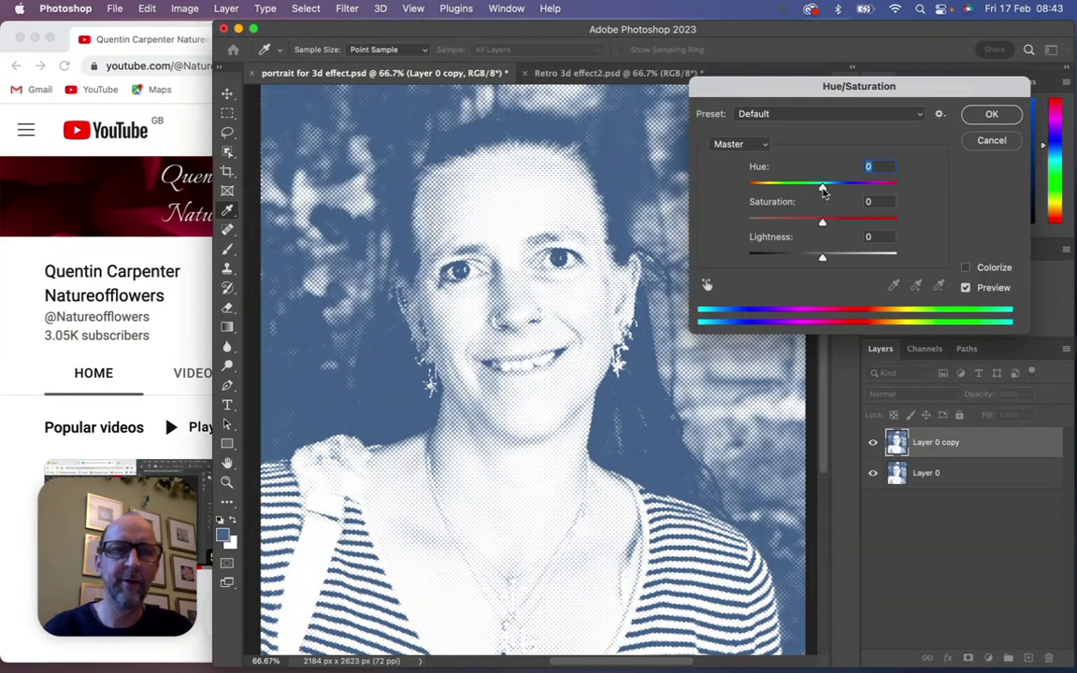
{"action": "left_click_drag", "start_coordinate": [815, 188], "coordinate": [780, 191]}
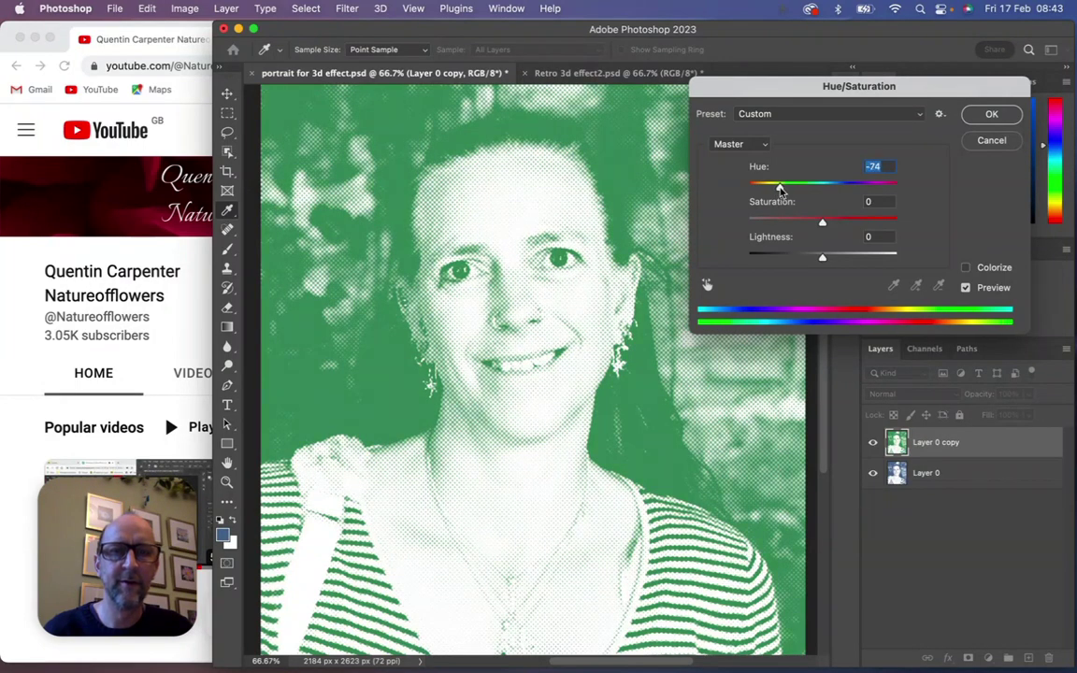
{"action": "left_click_drag", "start_coordinate": [822, 223], "coordinate": [846, 229]}
{"action": "left_click_drag", "start_coordinate": [782, 190], "coordinate": [786, 190]}
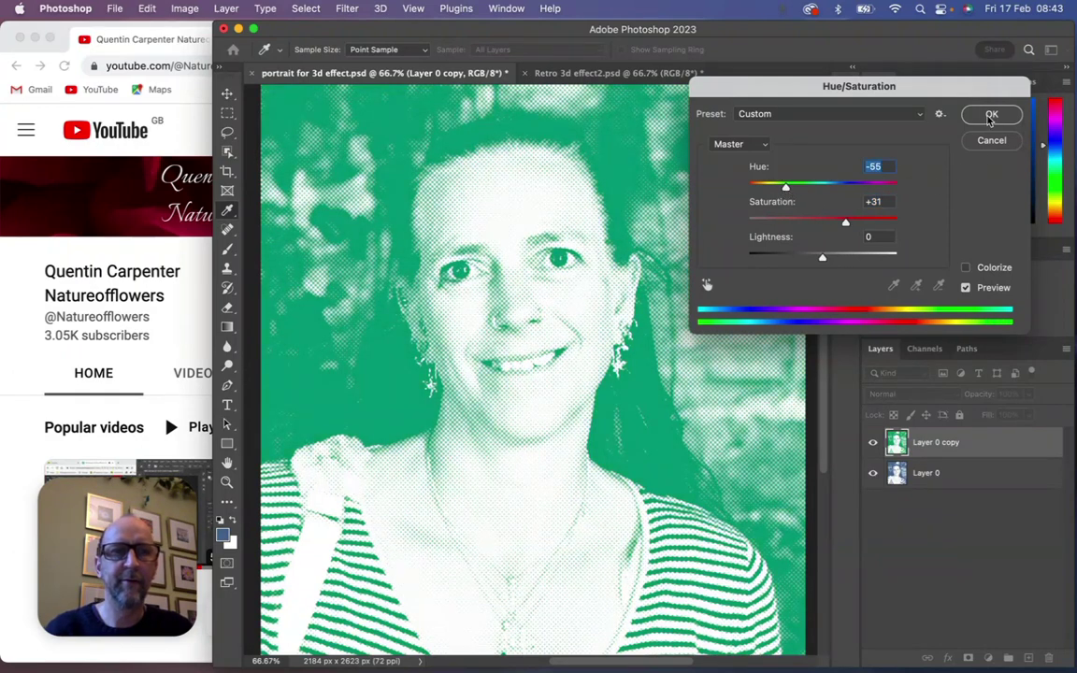
{"action": "left_click", "coordinate": [990, 114]}
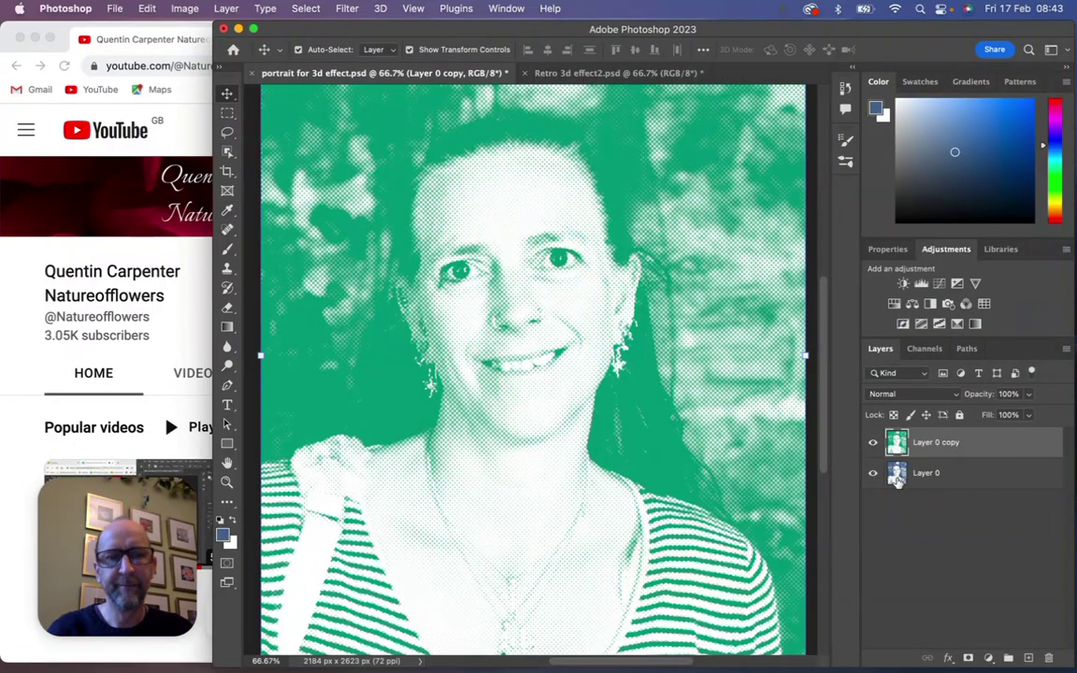
{"action": "left_click", "coordinate": [871, 442]}
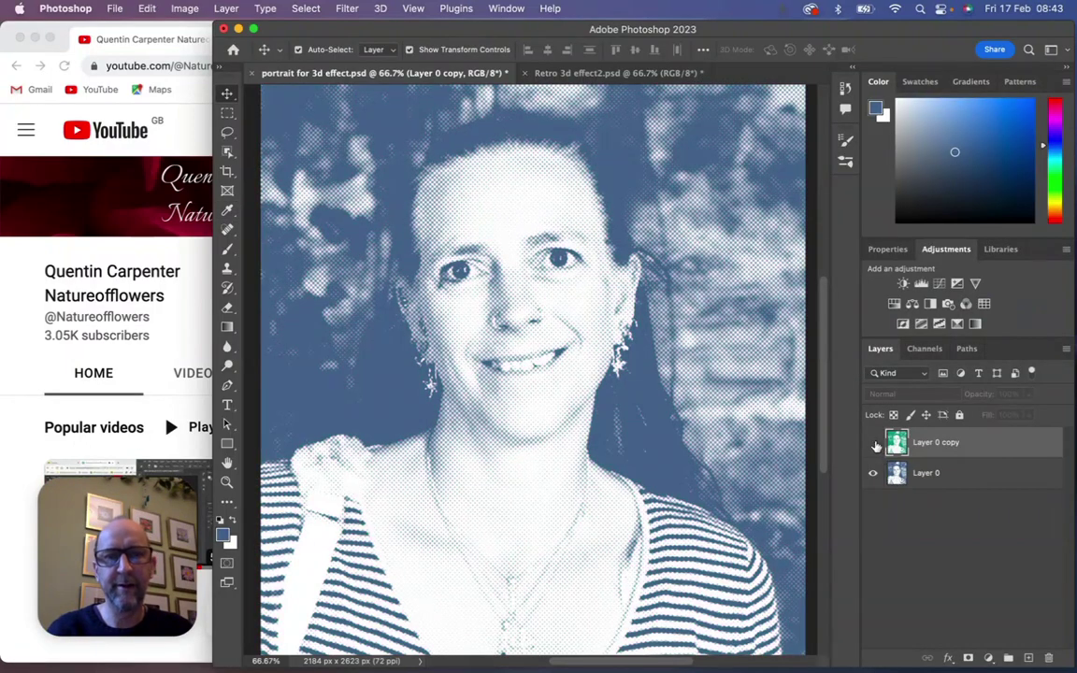
Step: Recolour Layer 0 magenta-red with Hue +131 and Saturation +32, then show the green copy again
{"action": "left_click", "coordinate": [938, 475]}
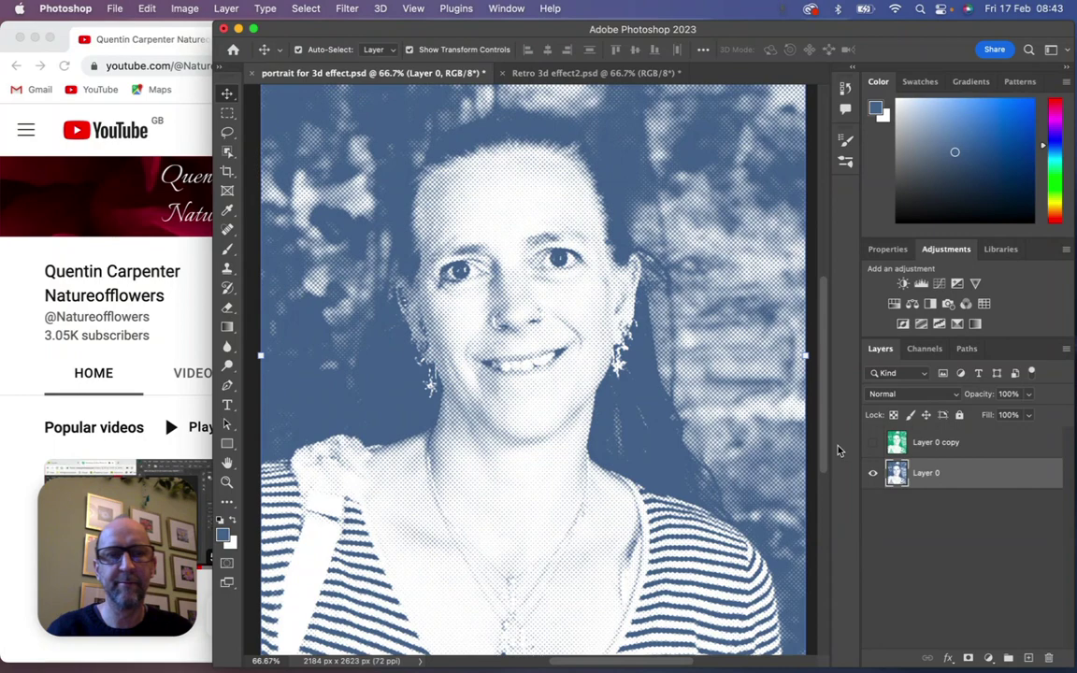
{"action": "left_click", "coordinate": [184, 9]}
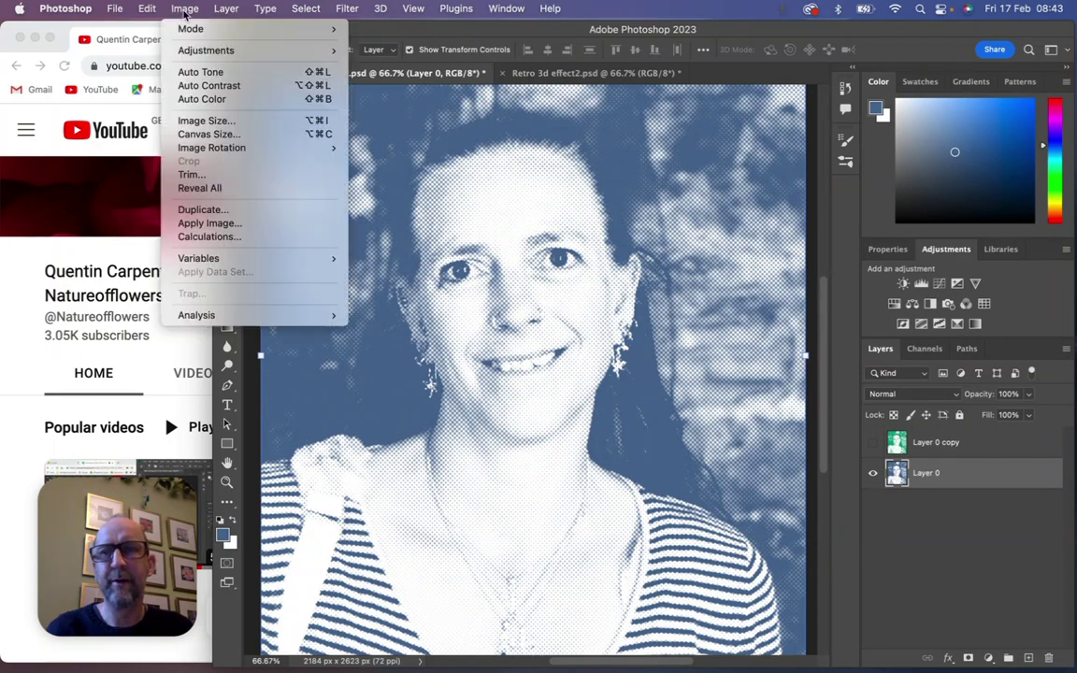
{"action": "mouse_move", "coordinate": [186, 45]}
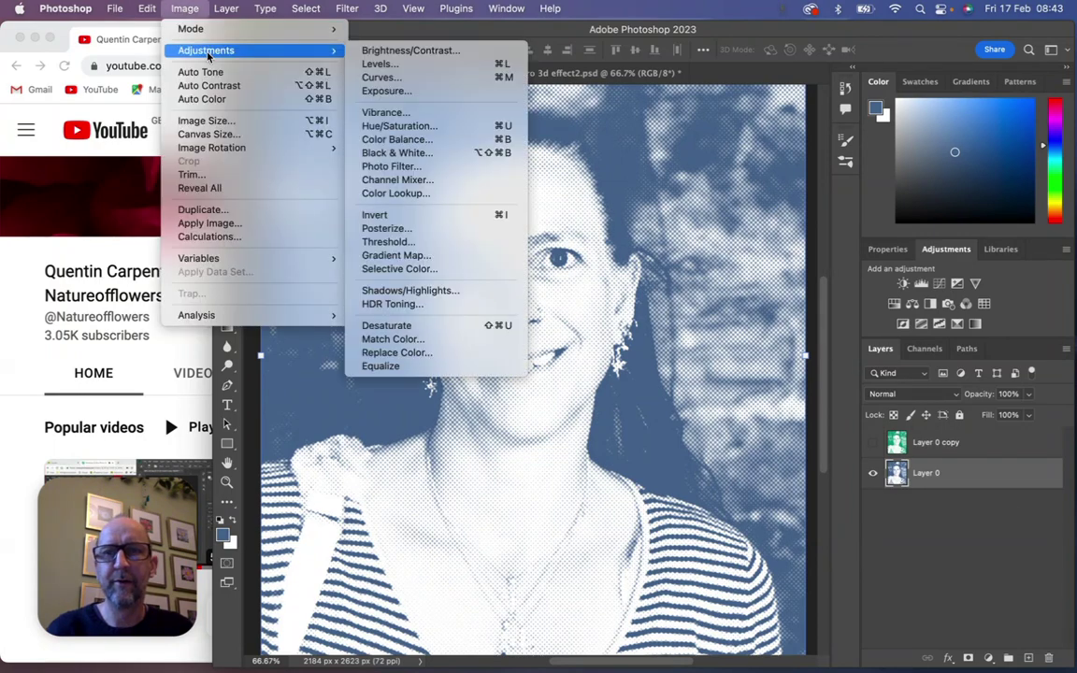
{"action": "left_click", "coordinate": [412, 125]}
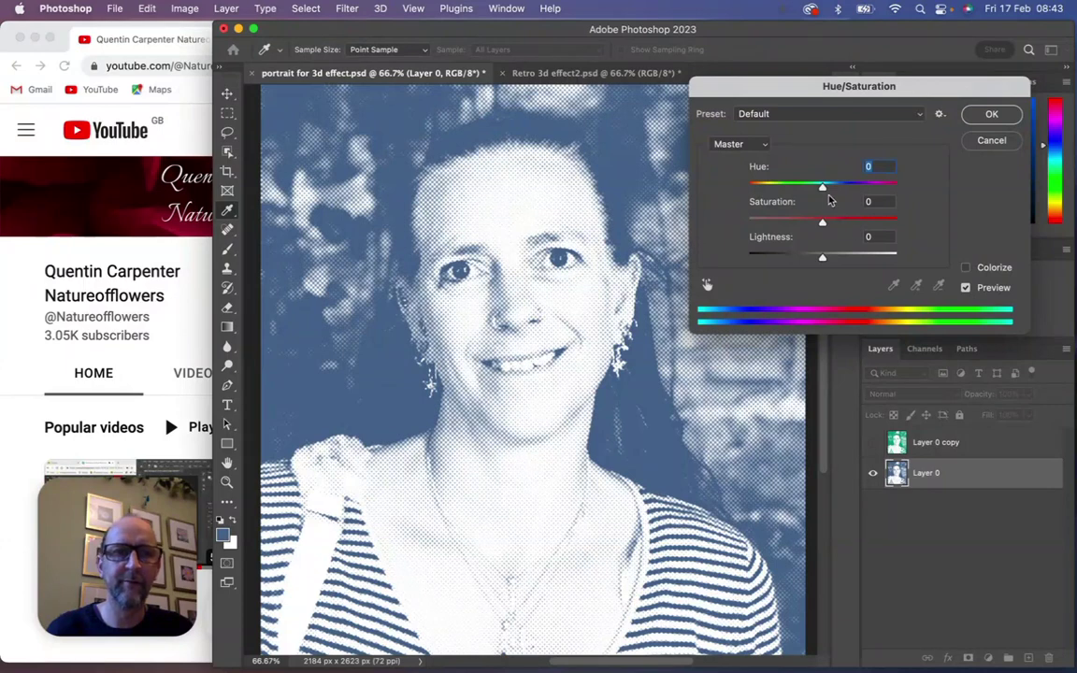
{"action": "left_click_drag", "start_coordinate": [825, 190], "coordinate": [884, 188]}
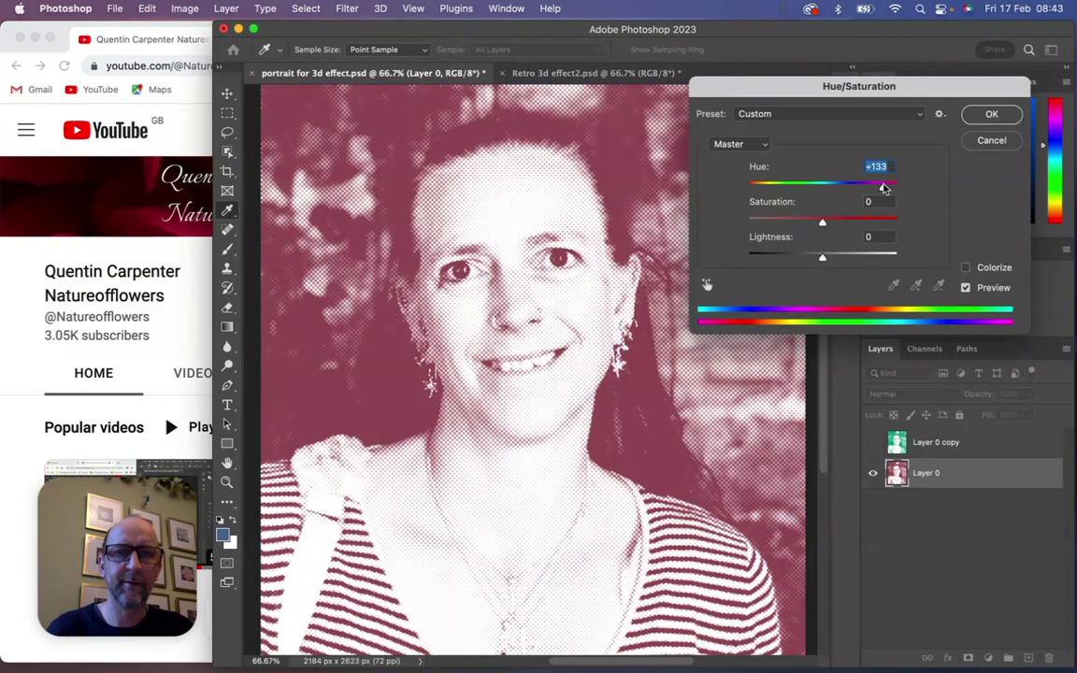
{"action": "left_click_drag", "start_coordinate": [822, 222], "coordinate": [847, 223]}
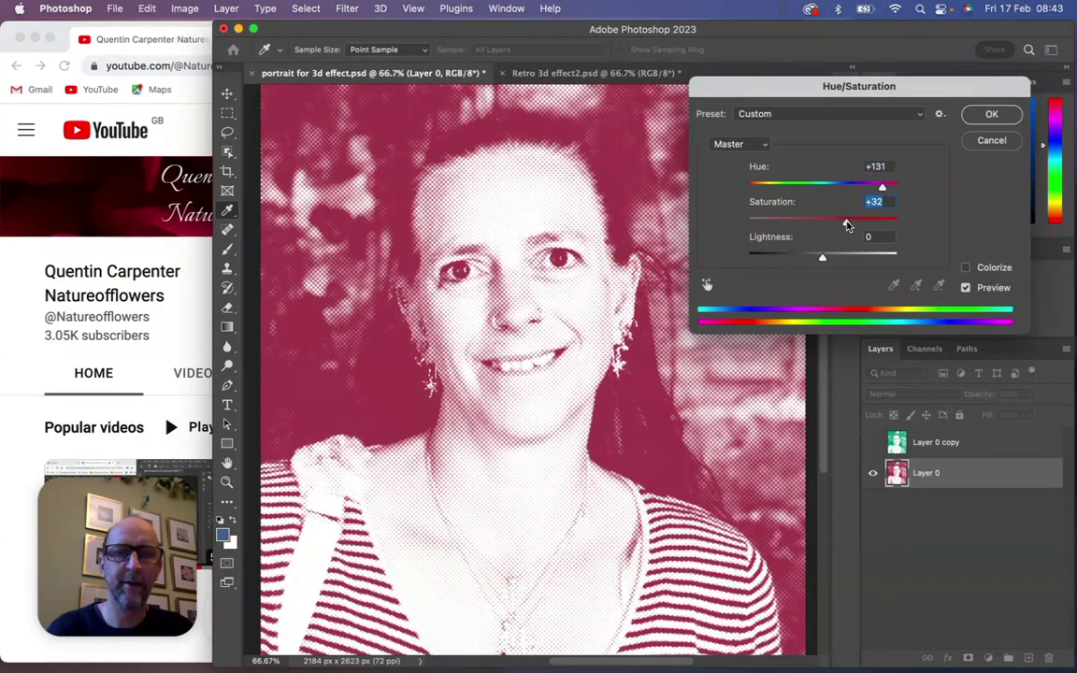
{"action": "left_click", "coordinate": [988, 113]}
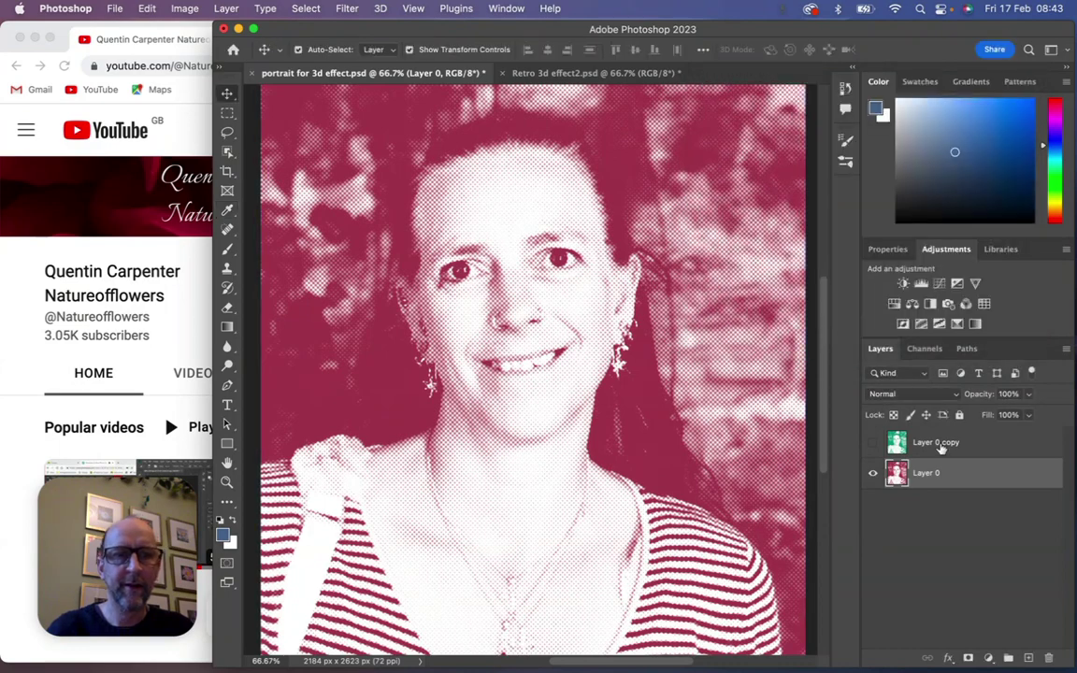
{"action": "left_click", "coordinate": [877, 444]}
{"action": "left_click", "coordinate": [873, 446]}
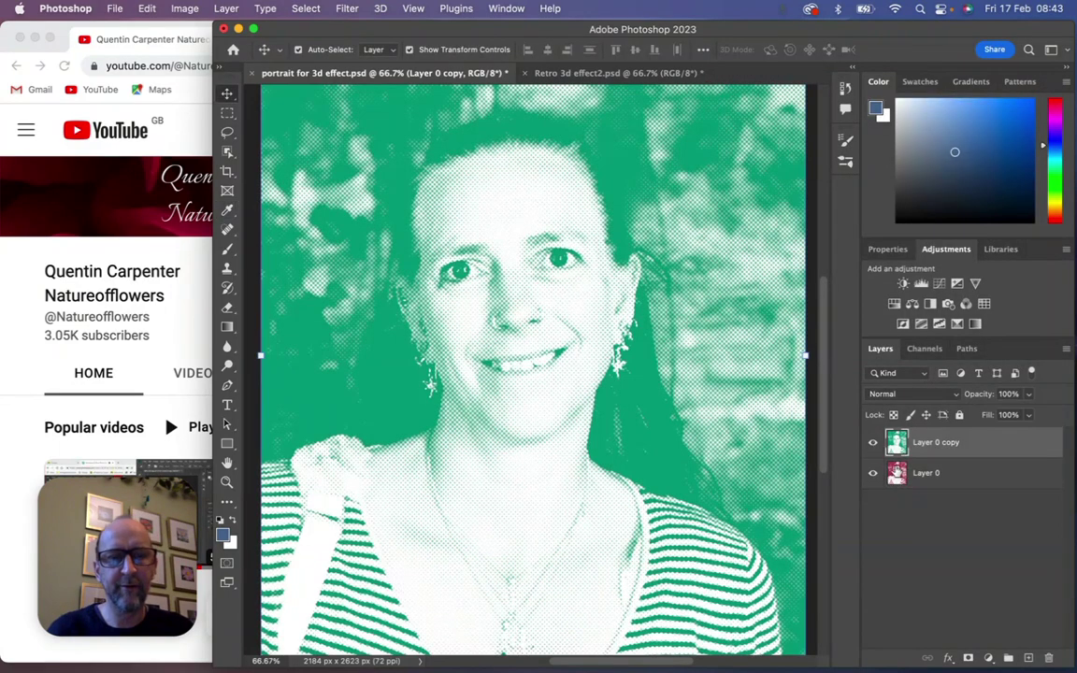
Step: Set Layer 0 copy to Multiply and shift it about 48 px sideways
{"action": "left_click", "coordinate": [932, 396]}
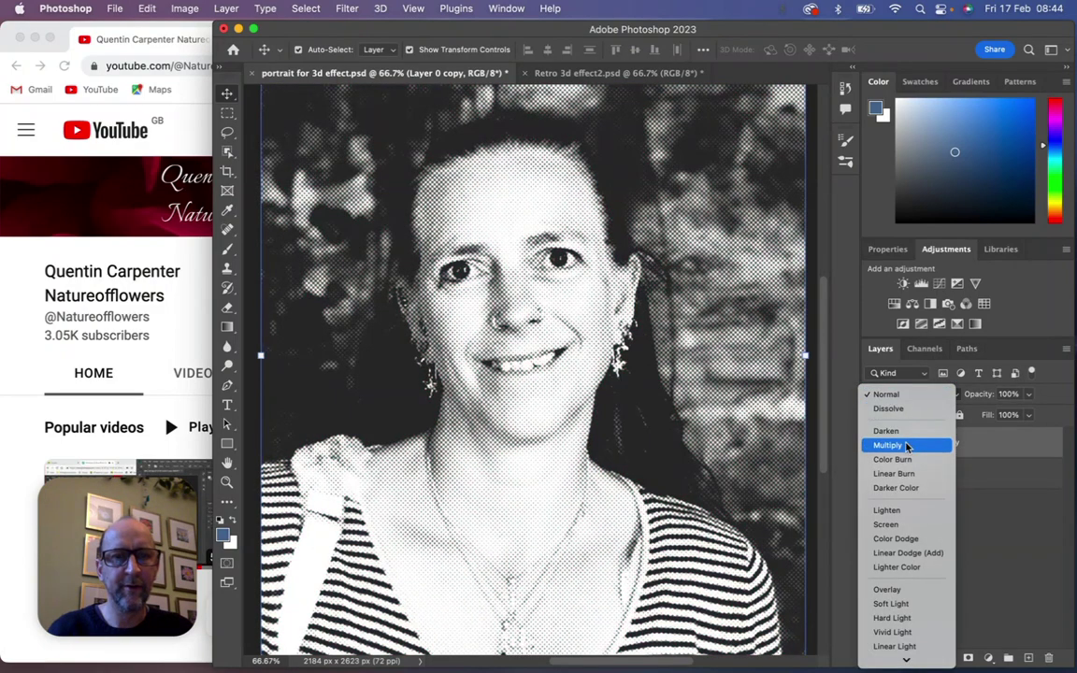
{"action": "left_click", "coordinate": [905, 446]}
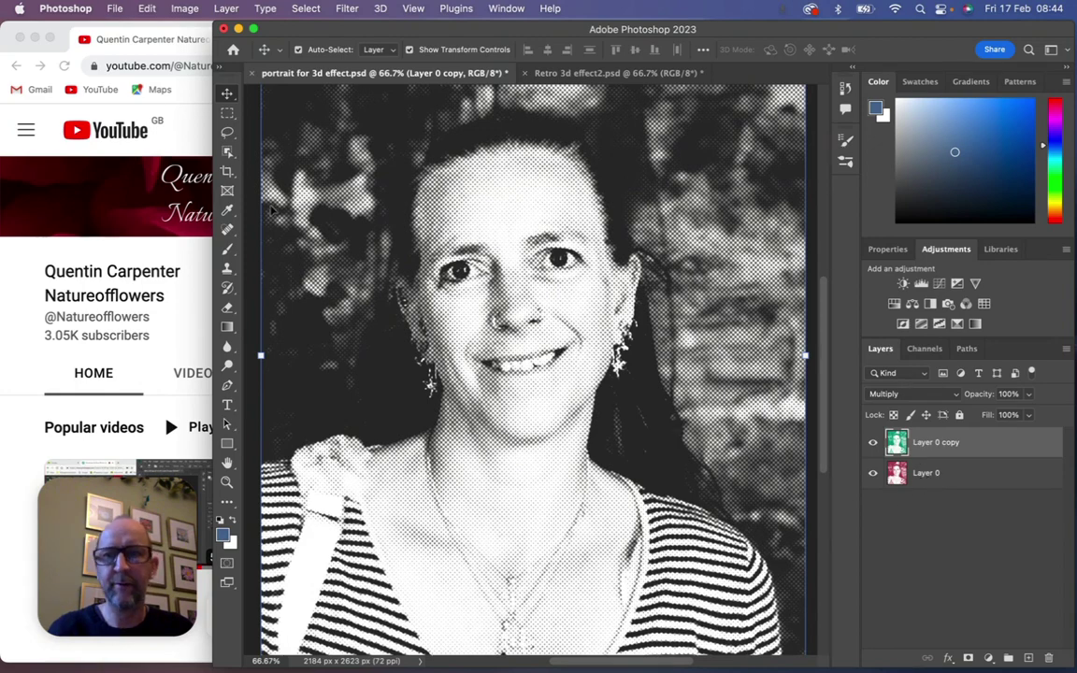
{"action": "mouse_move", "coordinate": [497, 346]}
{"action": "left_mouse_down"}
{"action": "mouse_move", "coordinate": [516, 348]}
{"action": "mouse_move", "coordinate": [467, 345]}
{"action": "mouse_move", "coordinate": [488, 346]}
{"action": "left_mouse_up"}
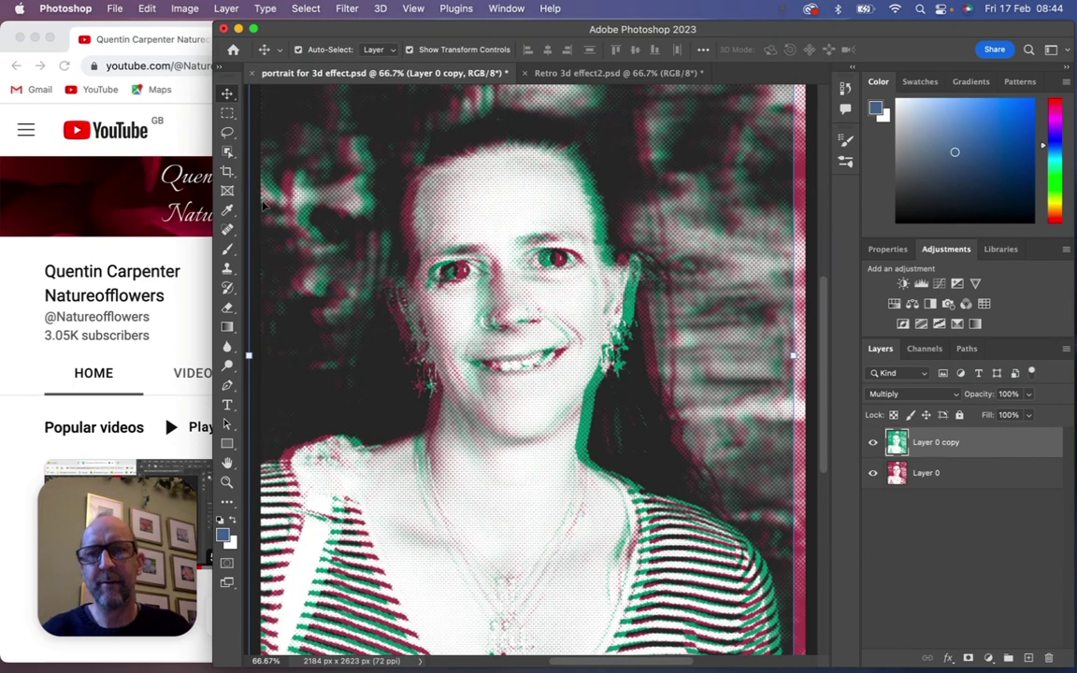
Step: Crop tightly around the face and shoulders, leaving a 1807 × 2214 px image
{"action": "left_click", "coordinate": [227, 171]}
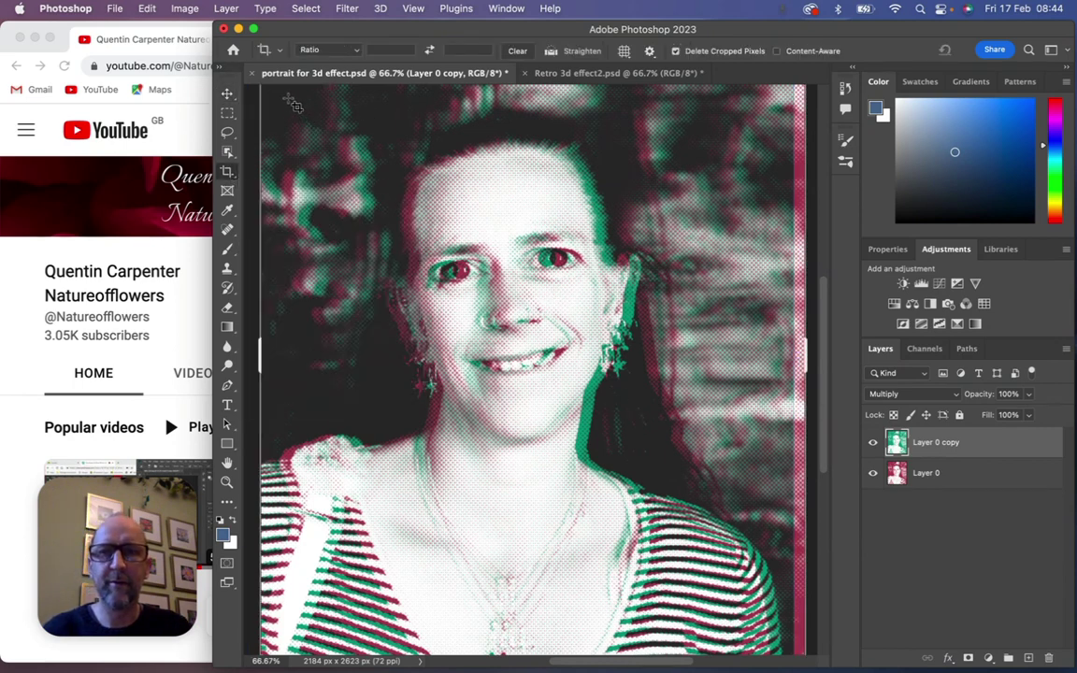
{"action": "left_click_drag", "start_coordinate": [288, 98], "coordinate": [737, 654]}
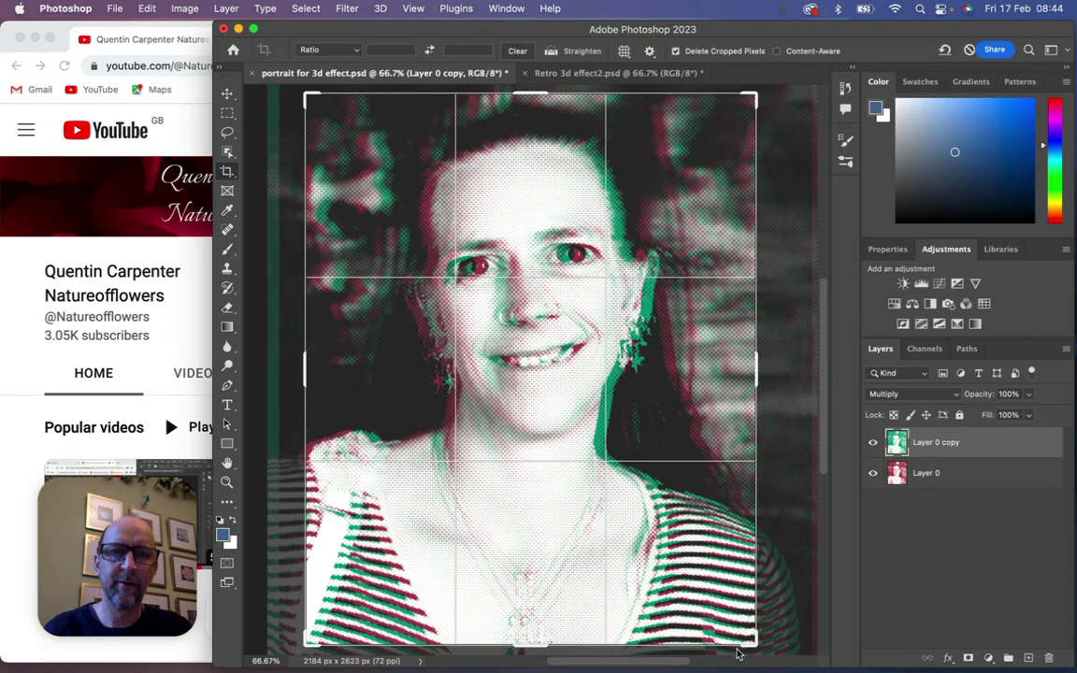
{"action": "key", "text": "Return"}
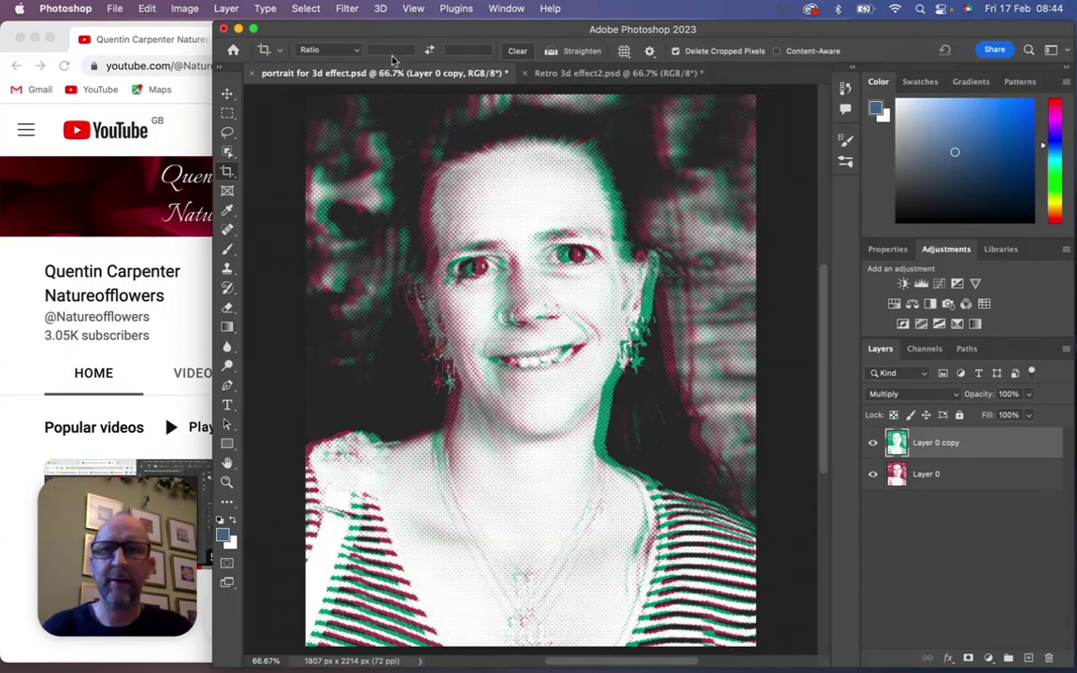
Step: In Levels, set the green layer's black input to 47, midtone to 0.94 and white input to 244
{"action": "left_click", "coordinate": [187, 9]}
{"action": "mouse_move", "coordinate": [220, 52]}
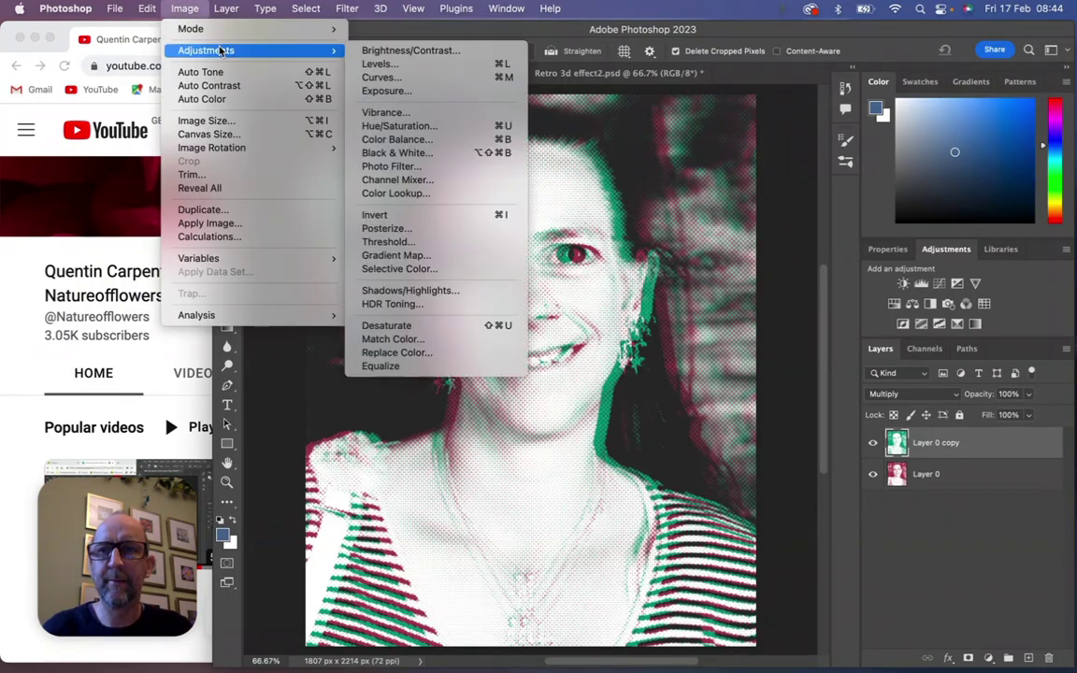
{"action": "left_click", "coordinate": [379, 64]}
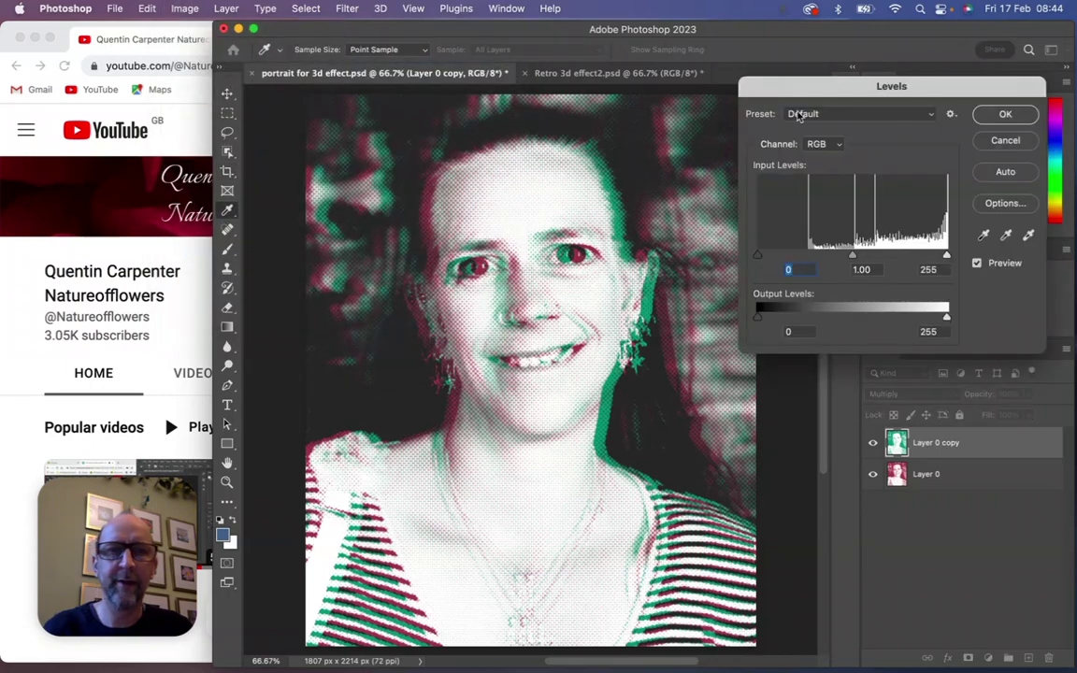
{"action": "left_click_drag", "start_coordinate": [812, 89], "coordinate": [833, 87]}
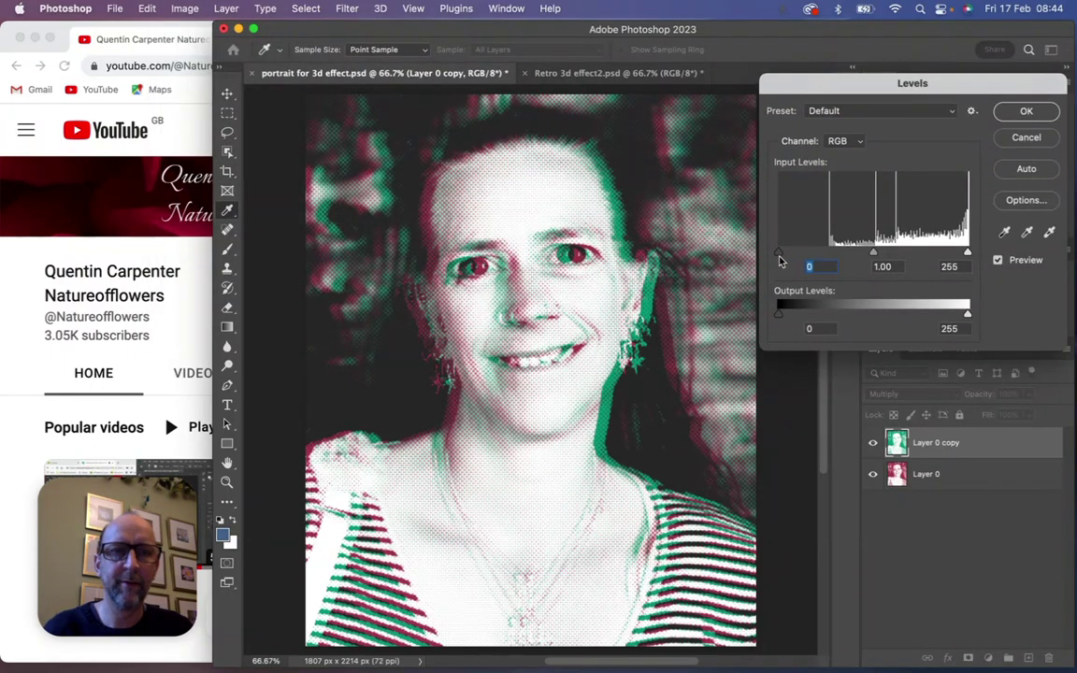
{"action": "left_click_drag", "start_coordinate": [781, 258], "coordinate": [823, 257]}
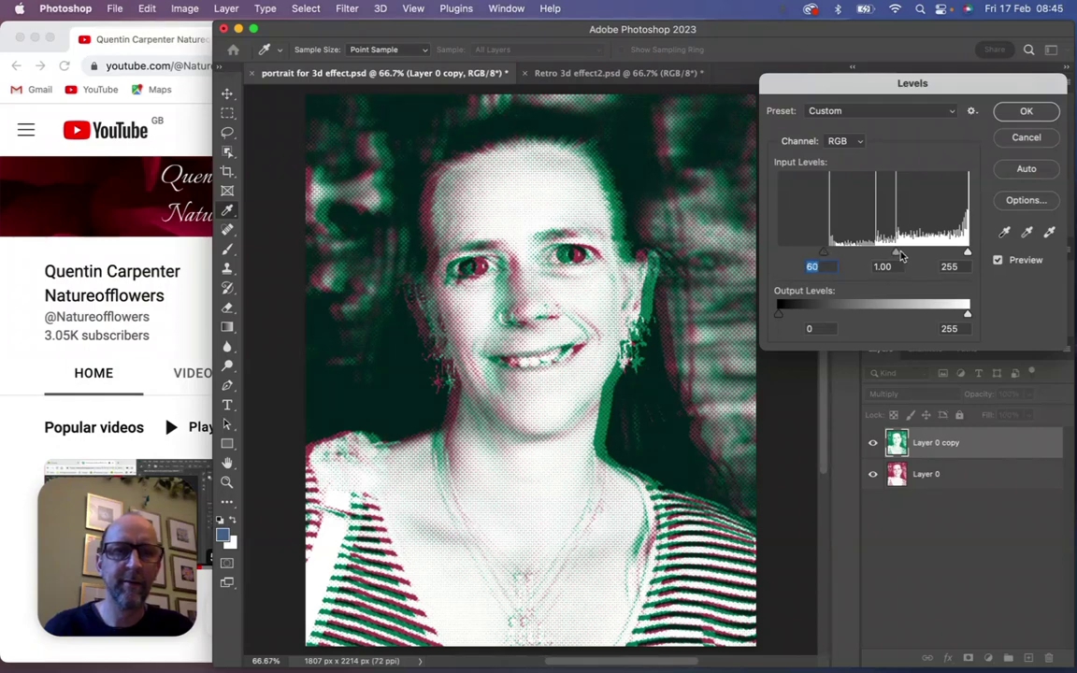
{"action": "mouse_move", "coordinate": [897, 256]}
{"action": "left_mouse_down"}
{"action": "mouse_move", "coordinate": [911, 255]}
{"action": "mouse_move", "coordinate": [891, 255]}
{"action": "left_mouse_up"}
{"action": "left_click_drag", "start_coordinate": [966, 253], "coordinate": [959, 253]}
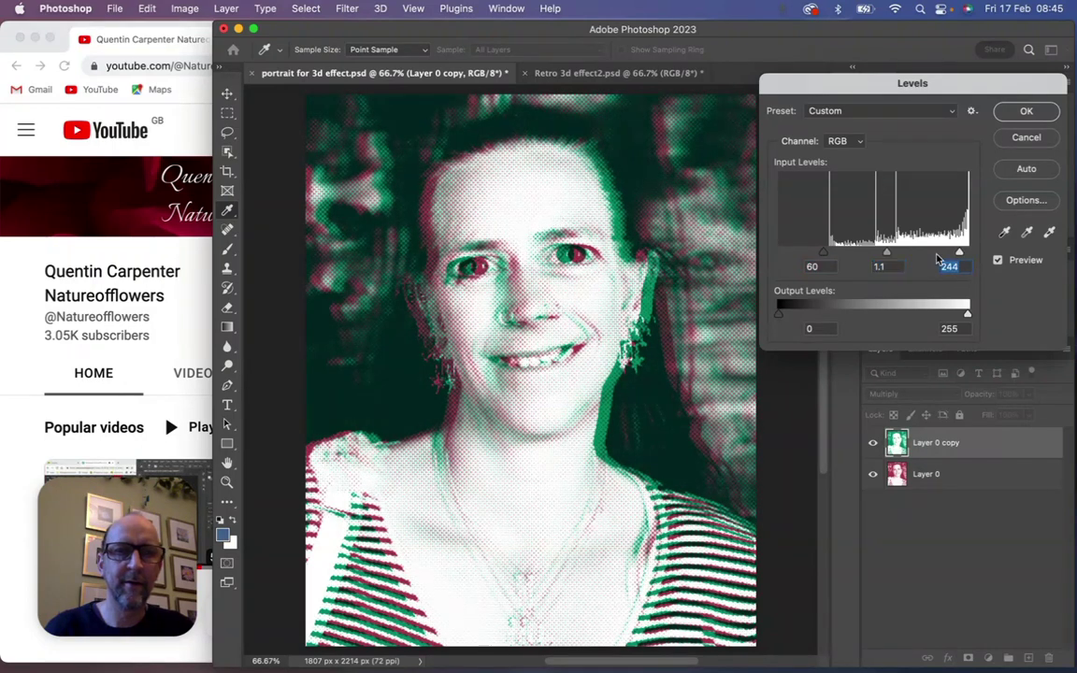
{"action": "left_click_drag", "start_coordinate": [887, 256], "coordinate": [894, 256]}
{"action": "left_click_drag", "start_coordinate": [822, 252], "coordinate": [812, 255]}
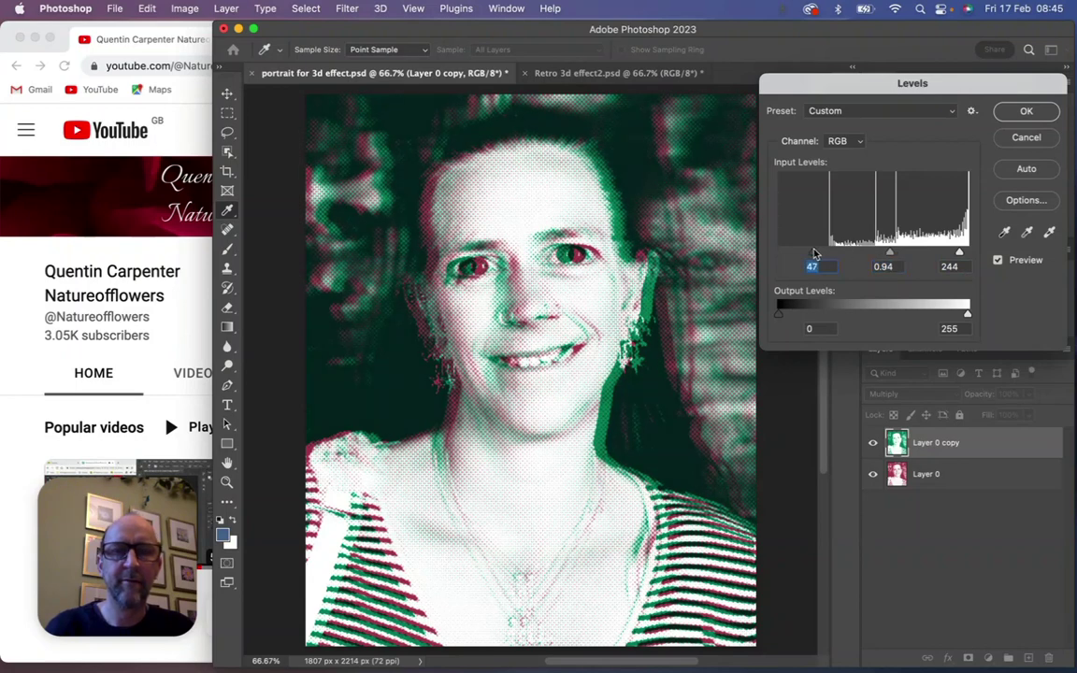
{"action": "left_click_drag", "start_coordinate": [911, 86], "coordinate": [864, 97]}
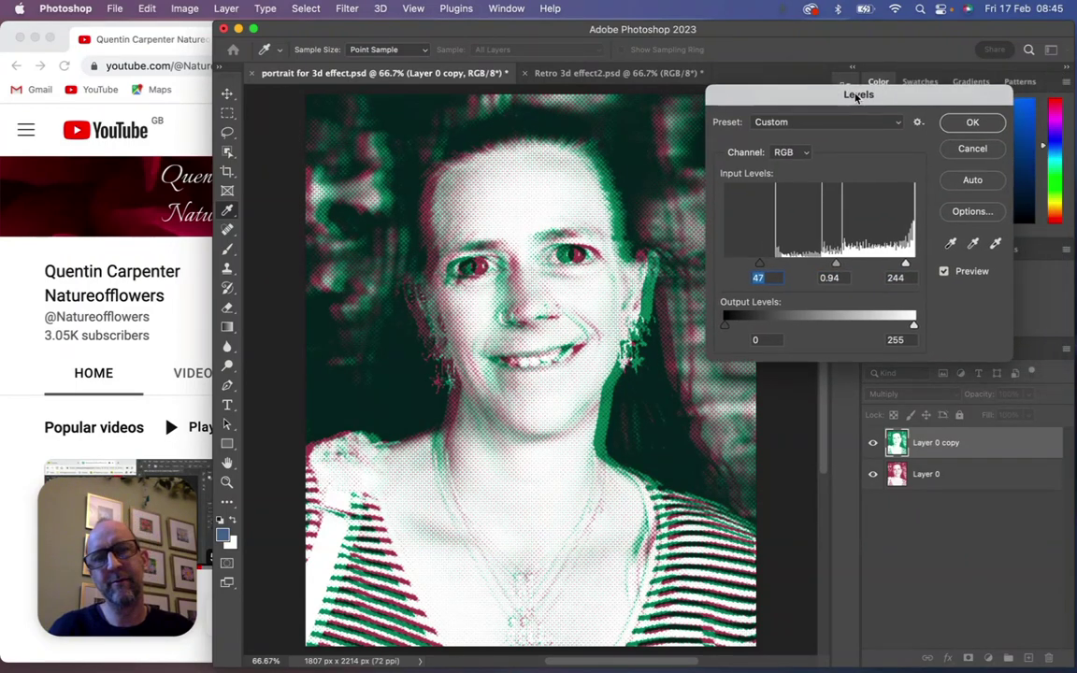
Step: Confirm the Levels change and bring the Chrome window with the YouTube channel forward
{"action": "left_click", "coordinate": [972, 121]}
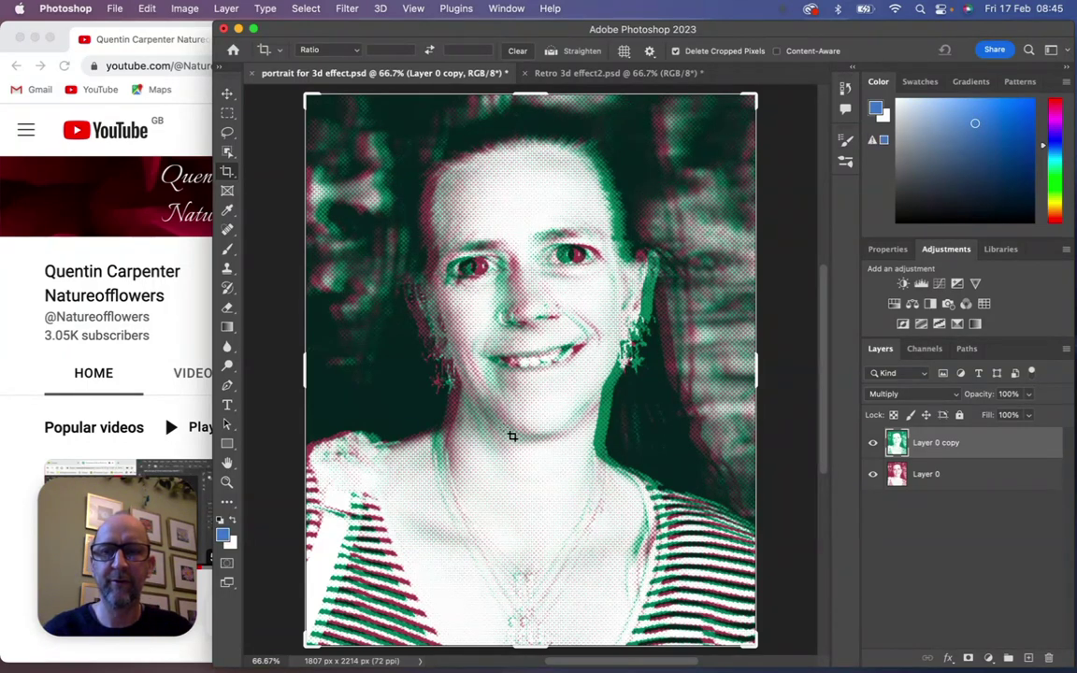
{"action": "left_click", "coordinate": [183, 409]}
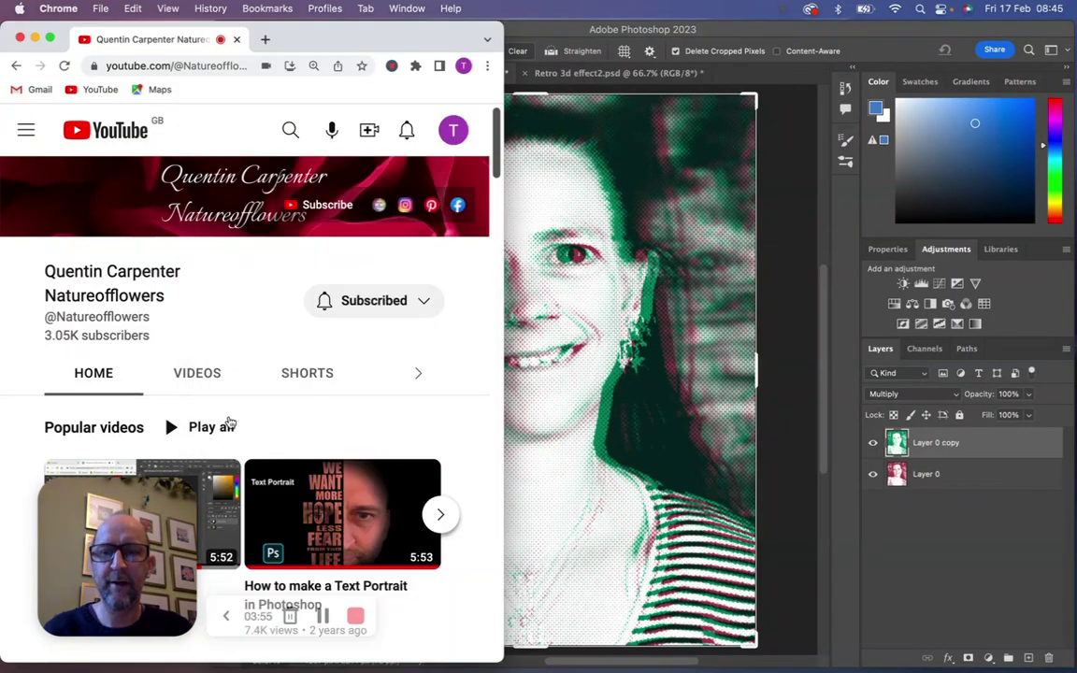